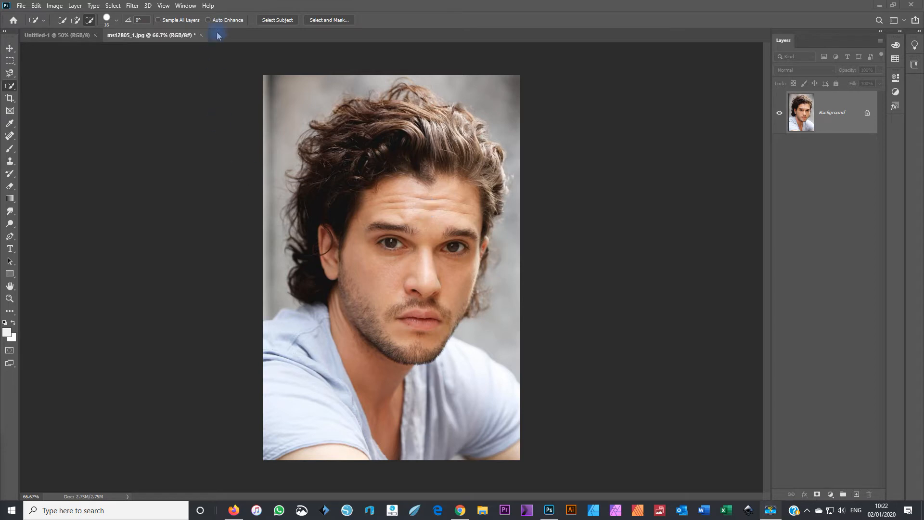
Look up the installed Photoshop release number and close the program information
{"action": "left_click", "coordinate": [207, 6]}
{"action": "key", "text": "space"}
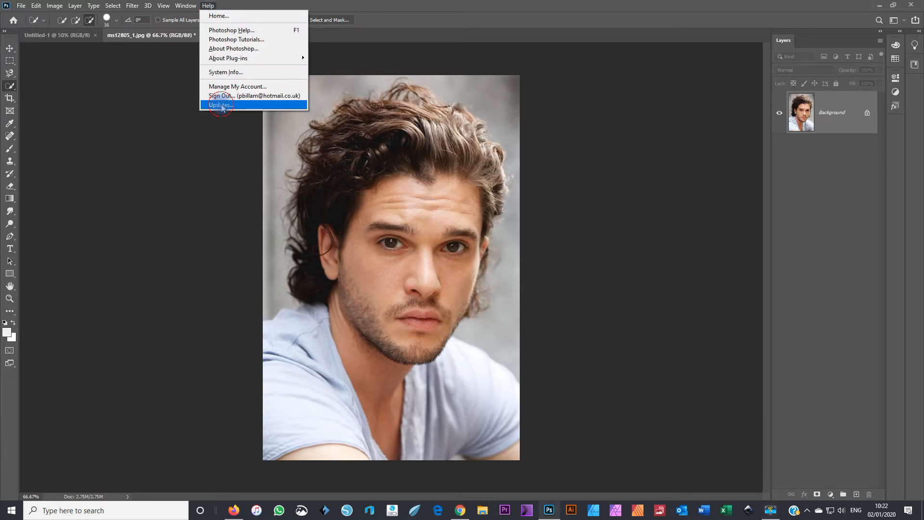
{"action": "left_click", "coordinate": [231, 49]}
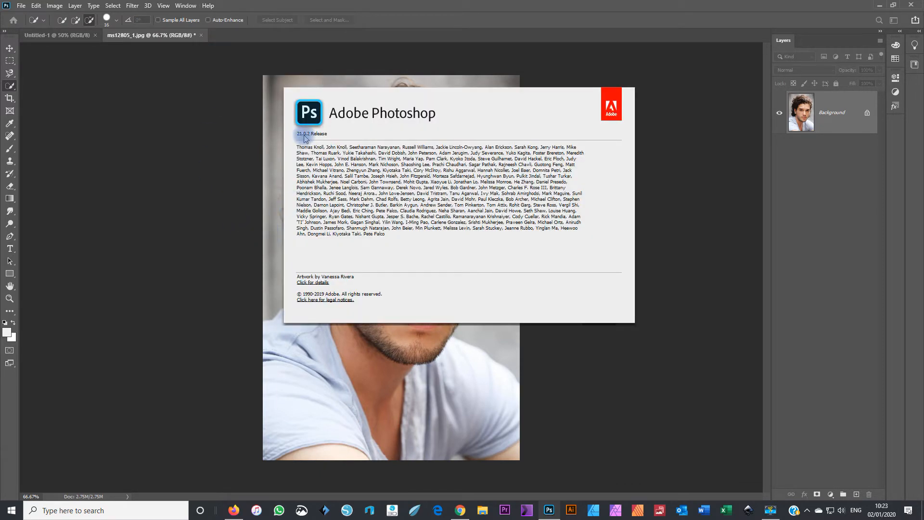
{"action": "left_click", "coordinate": [172, 174]}
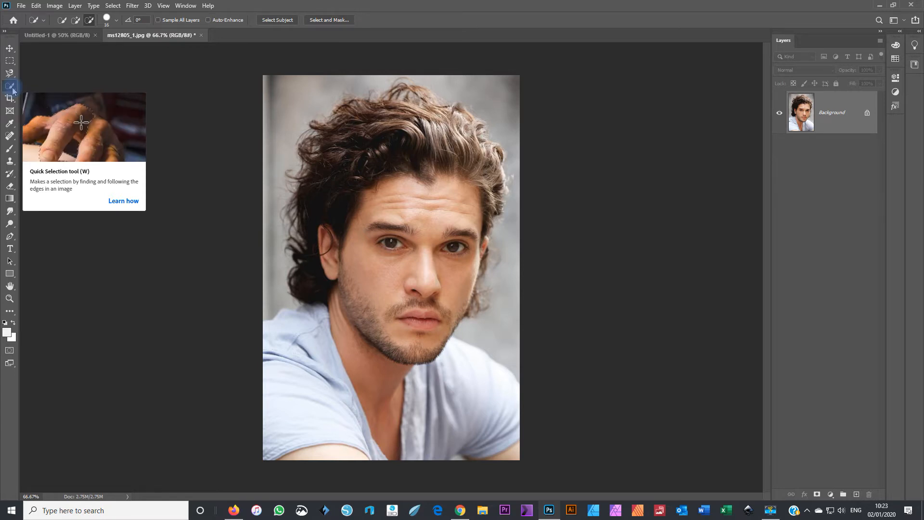
Select the man with Select Subject and open the selection in Select and Mask with the preview transparency at 100%
{"action": "left_click", "coordinate": [278, 21]}
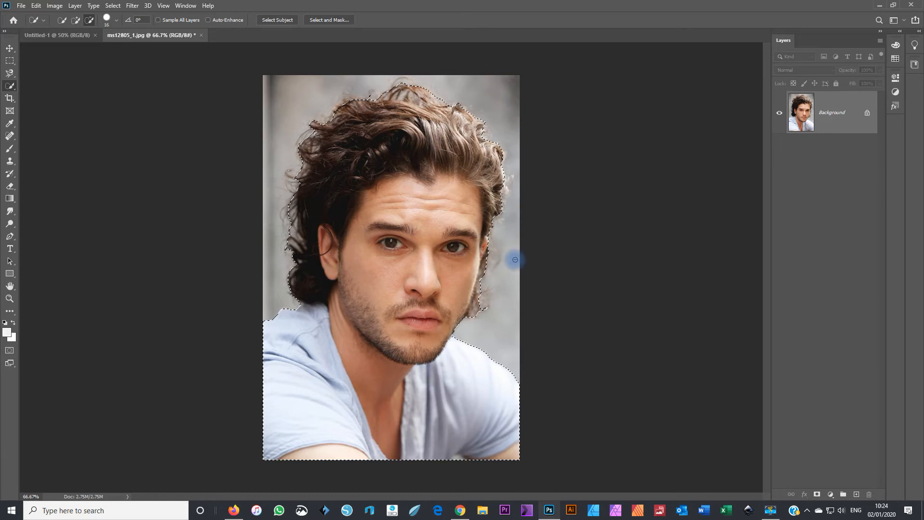
{"action": "left_click", "coordinate": [327, 21]}
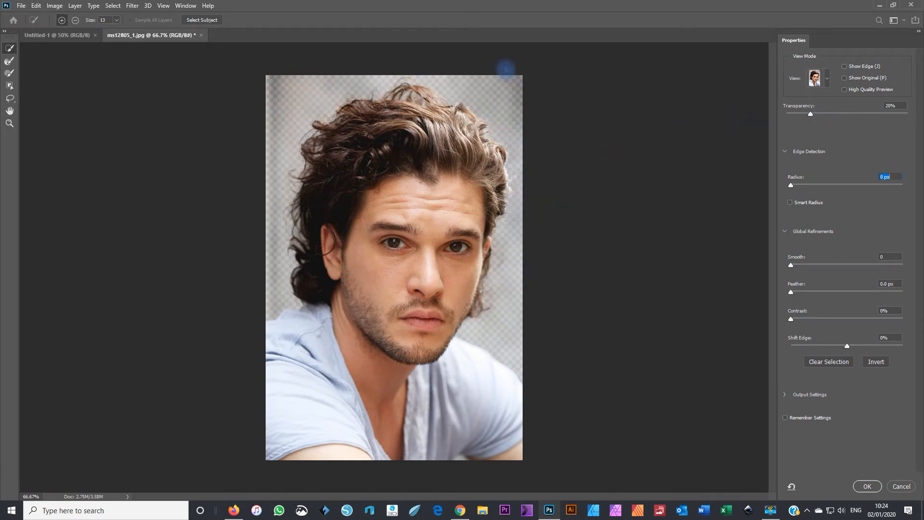
{"action": "left_click", "coordinate": [811, 114]}
{"action": "left_click_drag", "start_coordinate": [812, 117], "coordinate": [912, 118]}
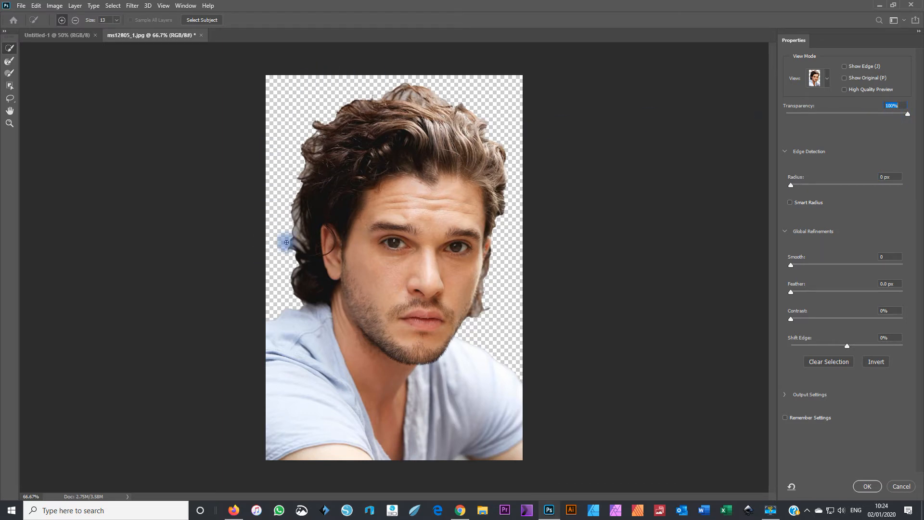
Refine the hair edge by setting the edge detection radius to 40 px and turning on Smart Radius
{"action": "mouse_move", "coordinate": [297, 225]}
{"action": "left_mouse_down"}
{"action": "mouse_move", "coordinate": [302, 166]}
{"action": "mouse_move", "coordinate": [326, 126]}
{"action": "mouse_move", "coordinate": [404, 95]}
{"action": "mouse_move", "coordinate": [491, 139]}
{"action": "mouse_move", "coordinate": [504, 200]}
{"action": "mouse_move", "coordinate": [500, 253]}
{"action": "left_mouse_up"}
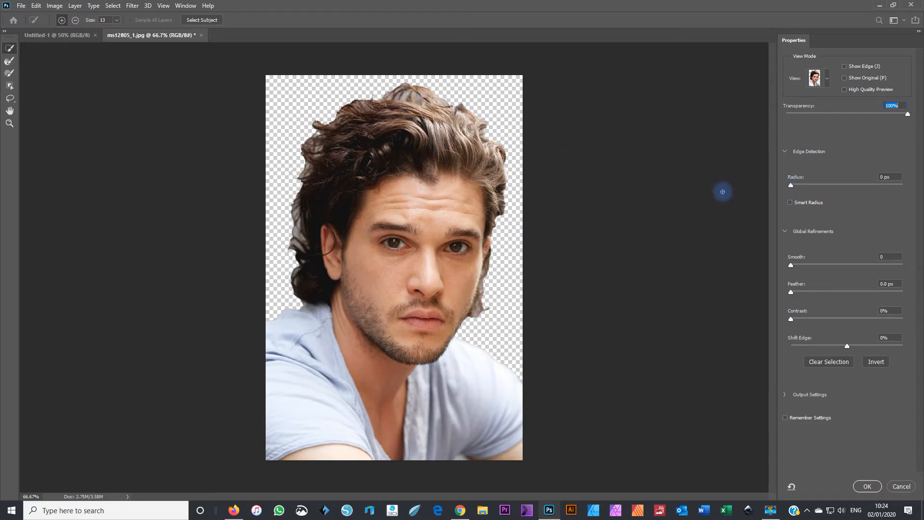
{"action": "left_click", "coordinate": [793, 186]}
{"action": "left_click_drag", "start_coordinate": [793, 188], "coordinate": [894, 189]}
{"action": "left_click_drag", "start_coordinate": [443, 111], "coordinate": [403, 89]}
{"action": "mouse_move", "coordinate": [303, 166]}
{"action": "left_mouse_down"}
{"action": "mouse_move", "coordinate": [322, 180]}
{"action": "mouse_move", "coordinate": [333, 193]}
{"action": "mouse_move", "coordinate": [346, 137]}
{"action": "mouse_move", "coordinate": [321, 183]}
{"action": "mouse_move", "coordinate": [319, 214]}
{"action": "mouse_move", "coordinate": [337, 189]}
{"action": "mouse_move", "coordinate": [333, 211]}
{"action": "mouse_move", "coordinate": [361, 158]}
{"action": "mouse_move", "coordinate": [430, 135]}
{"action": "mouse_move", "coordinate": [491, 165]}
{"action": "mouse_move", "coordinate": [494, 234]}
{"action": "mouse_move", "coordinate": [480, 274]}
{"action": "mouse_move", "coordinate": [462, 188]}
{"action": "mouse_move", "coordinate": [416, 155]}
{"action": "mouse_move", "coordinate": [390, 155]}
{"action": "mouse_move", "coordinate": [348, 191]}
{"action": "mouse_move", "coordinate": [340, 234]}
{"action": "mouse_move", "coordinate": [309, 204]}
{"action": "left_mouse_up"}
{"action": "left_click_drag", "start_coordinate": [893, 188], "coordinate": [888, 189]}
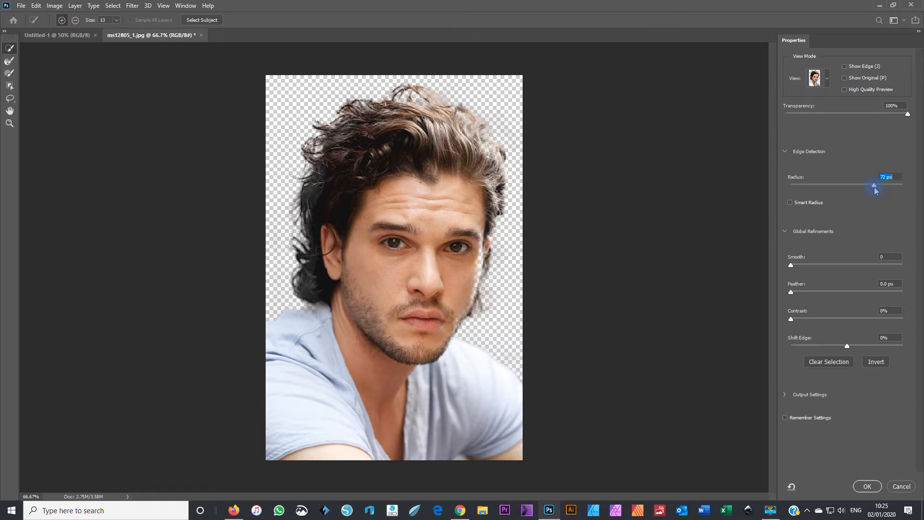
{"action": "left_click_drag", "start_coordinate": [876, 188], "coordinate": [866, 187]}
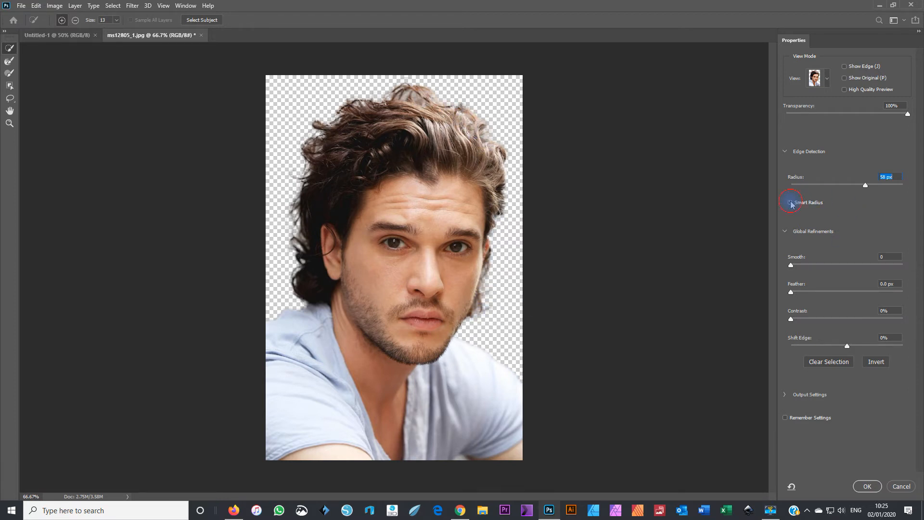
{"action": "mouse_move", "coordinate": [495, 241]}
{"action": "left_mouse_down"}
{"action": "mouse_move", "coordinate": [482, 276]}
{"action": "mouse_move", "coordinate": [454, 322]}
{"action": "mouse_move", "coordinate": [475, 280]}
{"action": "mouse_move", "coordinate": [481, 220]}
{"action": "left_mouse_up"}
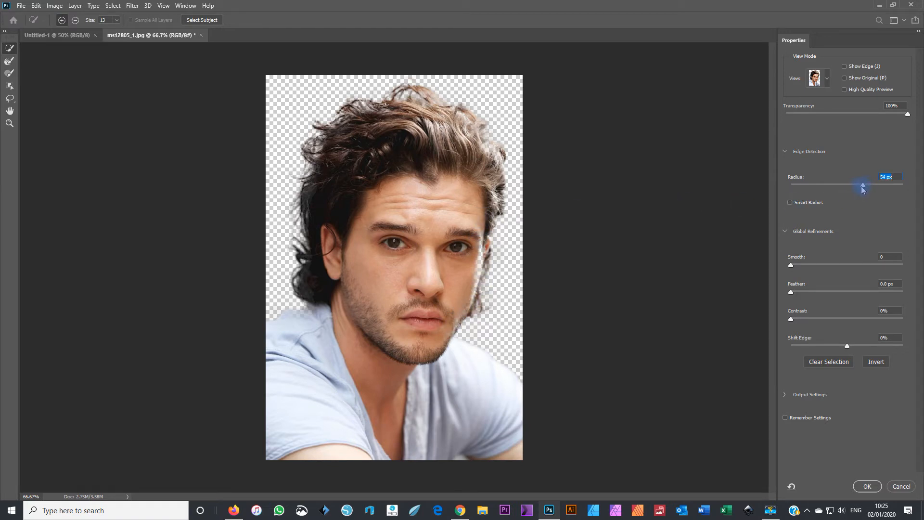
{"action": "left_click_drag", "start_coordinate": [857, 190], "coordinate": [855, 189]}
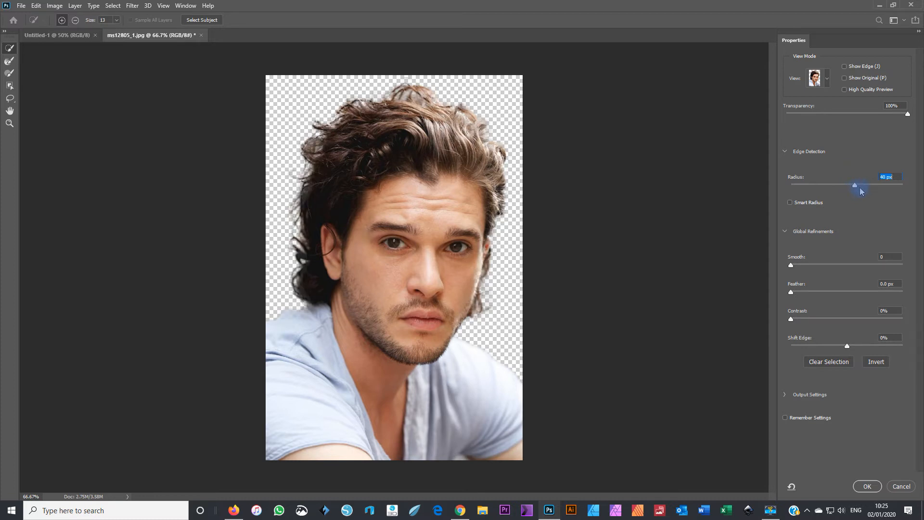
{"action": "left_click", "coordinate": [790, 203]}
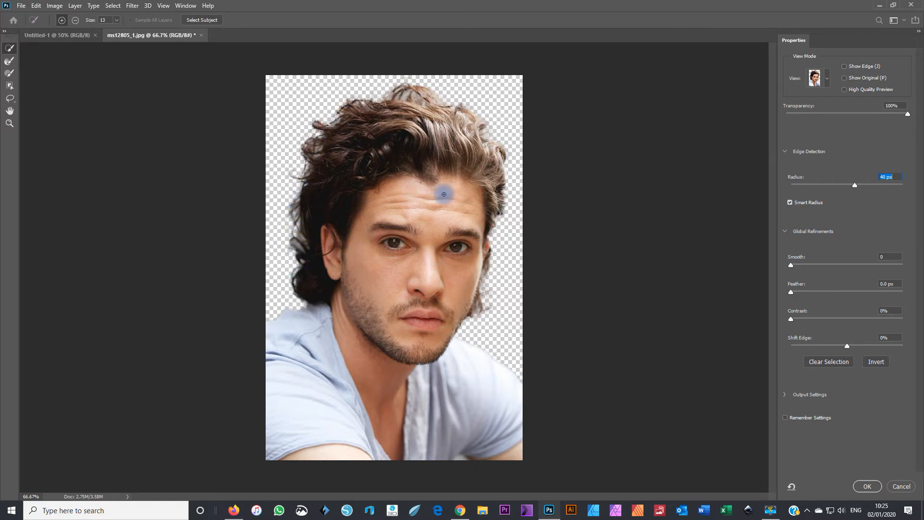
Accept the refined selection and add it as a layer mask to the Background portrait layer
{"action": "left_click", "coordinate": [868, 487]}
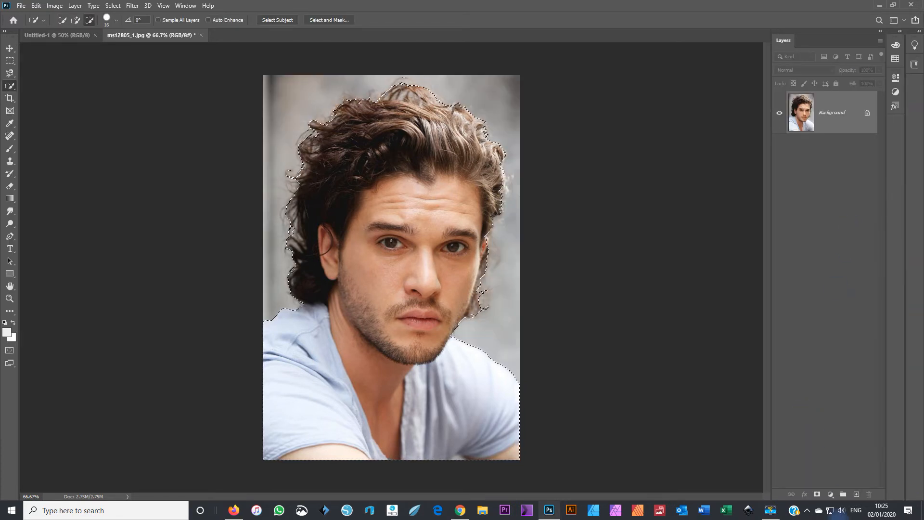
{"action": "left_click", "coordinate": [817, 494]}
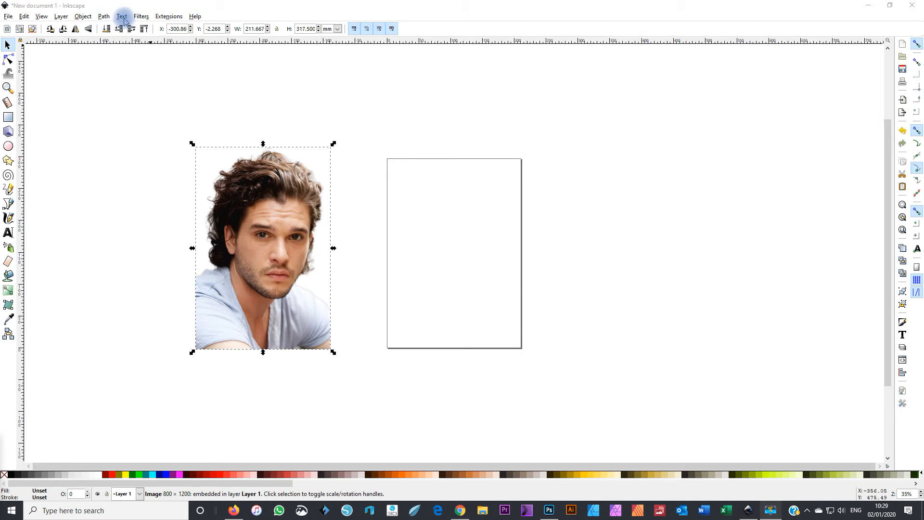
In Inkscape, trace the selected cut-out portrait with Trace Bitmap using multiple scans in Greys with 5 scans
{"action": "left_click", "coordinate": [104, 16]}
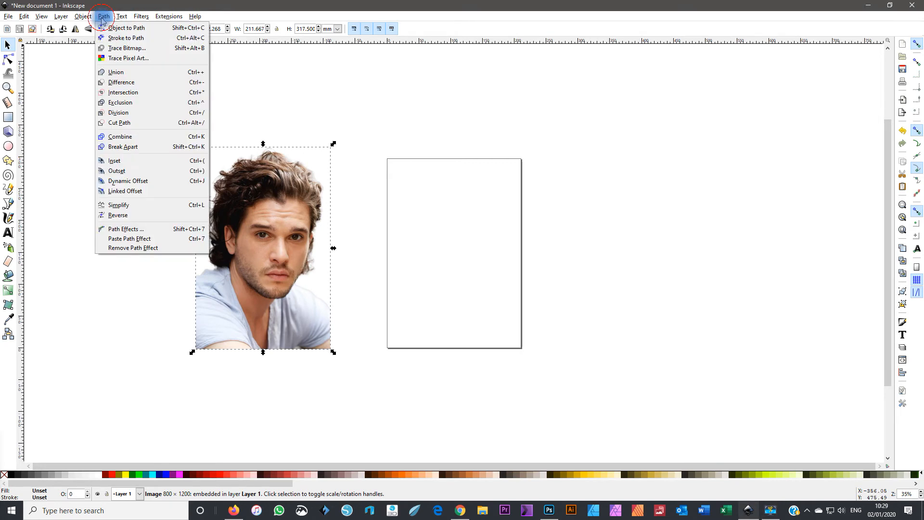
{"action": "left_click", "coordinate": [121, 48]}
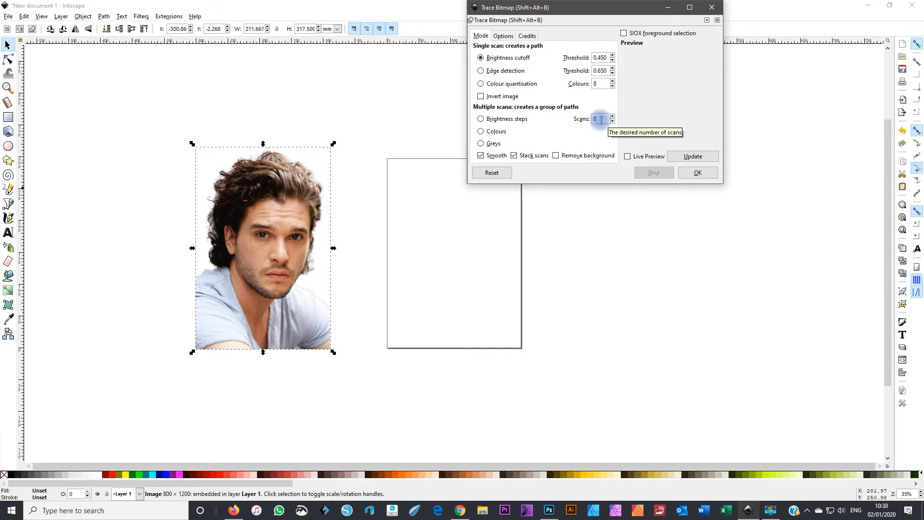
{"action": "left_click", "coordinate": [482, 144]}
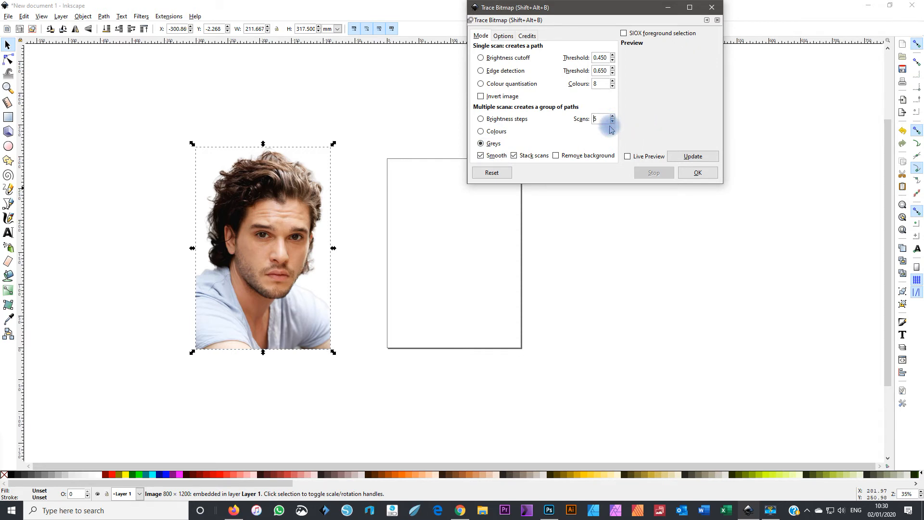
{"action": "left_click", "coordinate": [694, 173]}
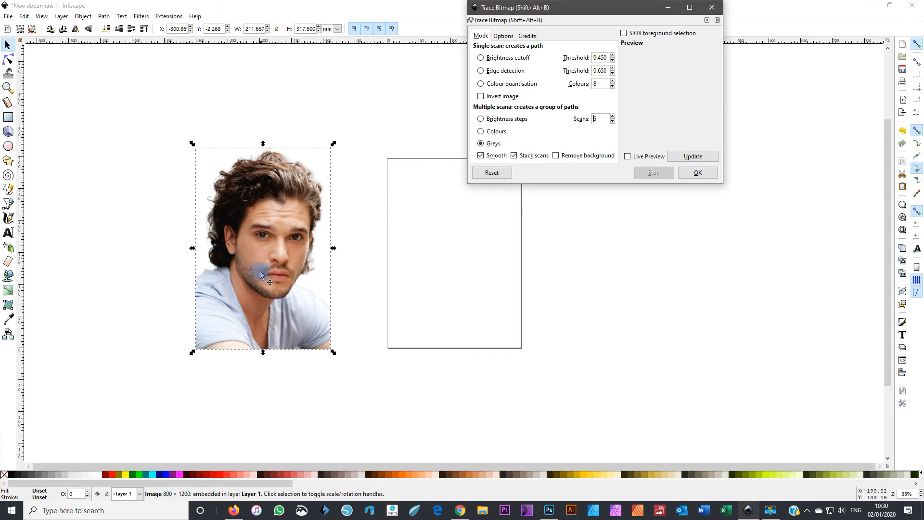
{"action": "left_click", "coordinate": [698, 174]}
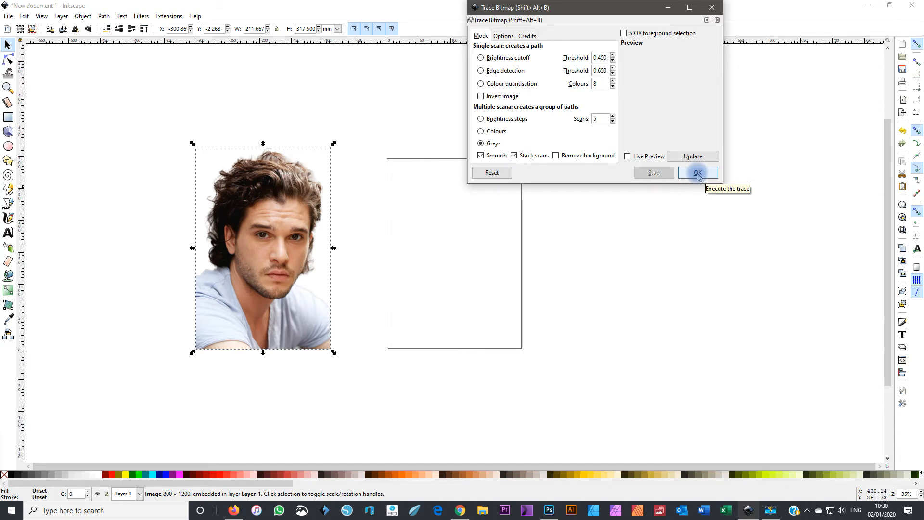
{"action": "left_click", "coordinate": [697, 174]}
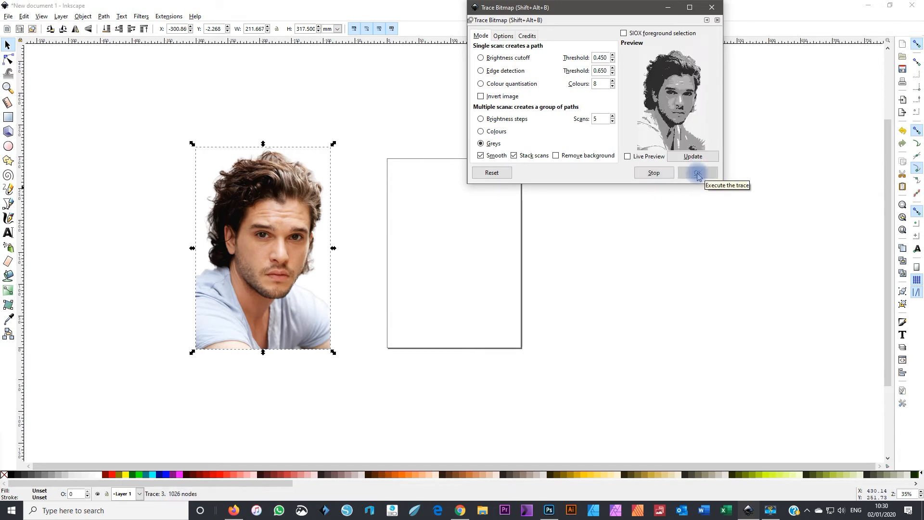
Move the grey trace off the photo onto the page and ungroup it into separate paths
{"action": "left_click_drag", "start_coordinate": [273, 233], "coordinate": [463, 247]}
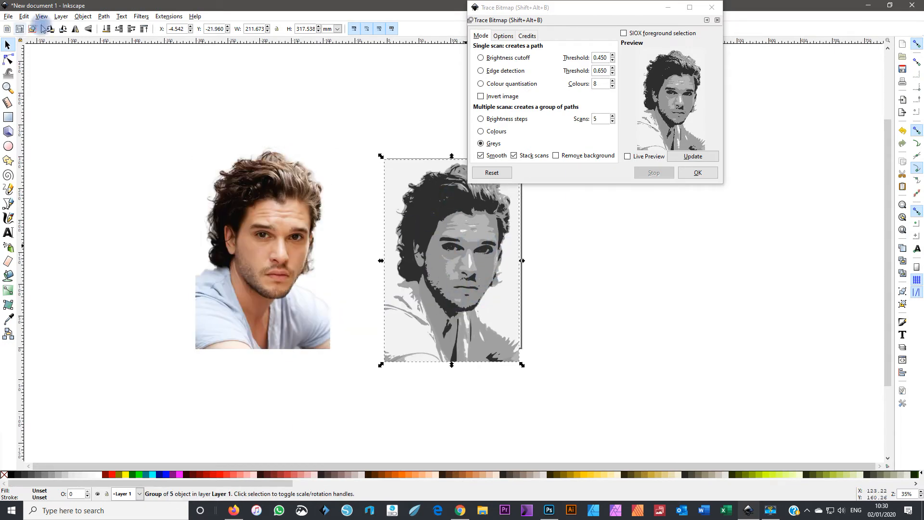
{"action": "left_click", "coordinate": [82, 17]}
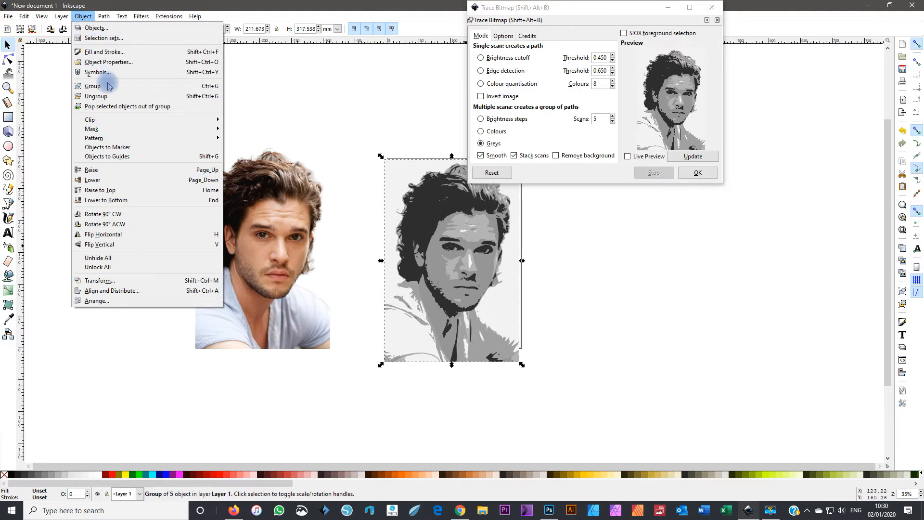
{"action": "left_click", "coordinate": [112, 95]}
{"action": "left_click", "coordinate": [687, 301]}
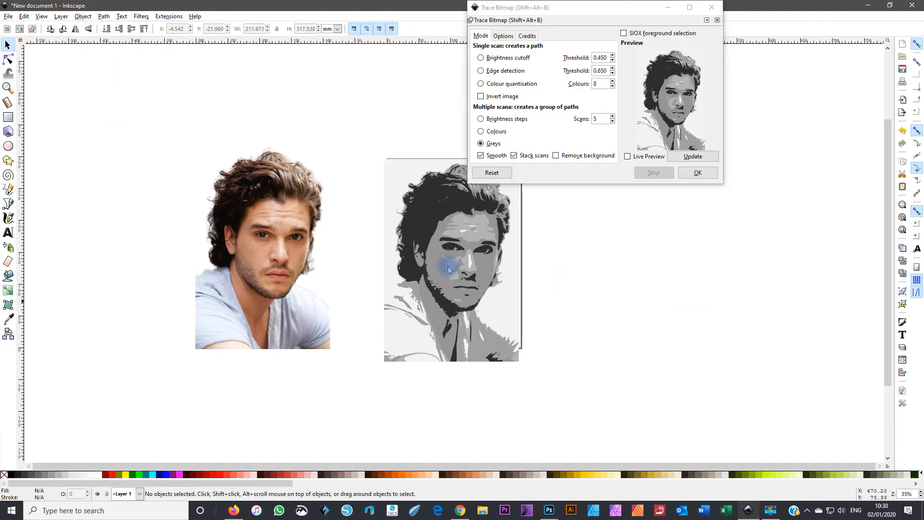
Pull the individual grey paths of the five-scan trace apart and spread them across the canvas
{"action": "left_click_drag", "start_coordinate": [434, 259], "coordinate": [636, 267]}
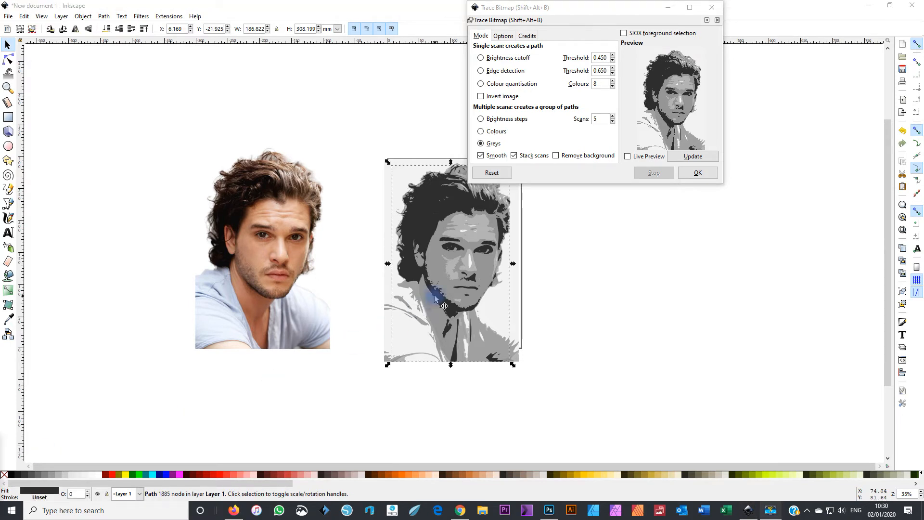
{"action": "left_click_drag", "start_coordinate": [435, 263], "coordinate": [621, 275]}
{"action": "mouse_move", "coordinate": [436, 262]}
{"action": "left_mouse_down"}
{"action": "mouse_move", "coordinate": [453, 313]}
{"action": "mouse_move", "coordinate": [445, 311]}
{"action": "left_mouse_up"}
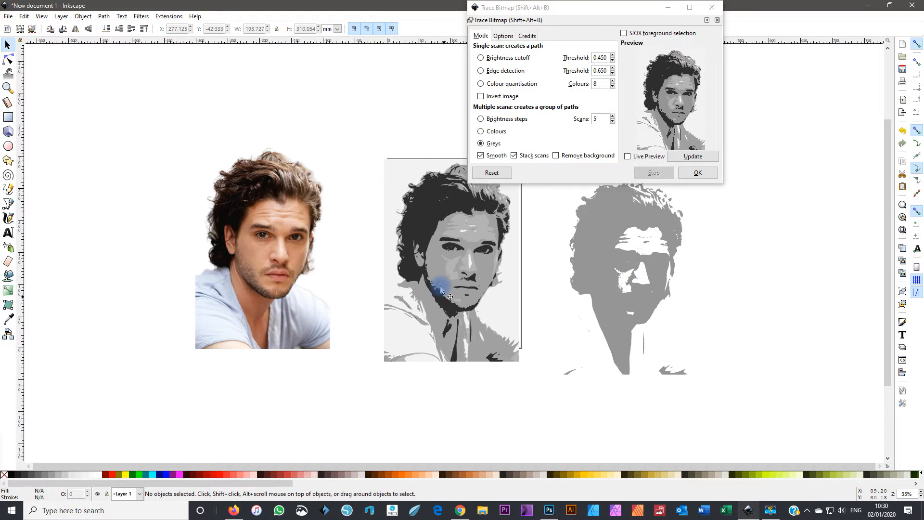
{"action": "left_click", "coordinate": [471, 289]}
{"action": "mouse_move", "coordinate": [443, 272]}
{"action": "left_mouse_down"}
{"action": "mouse_move", "coordinate": [527, 279]}
{"action": "mouse_move", "coordinate": [784, 268]}
{"action": "left_mouse_up"}
{"action": "left_click", "coordinate": [399, 283]}
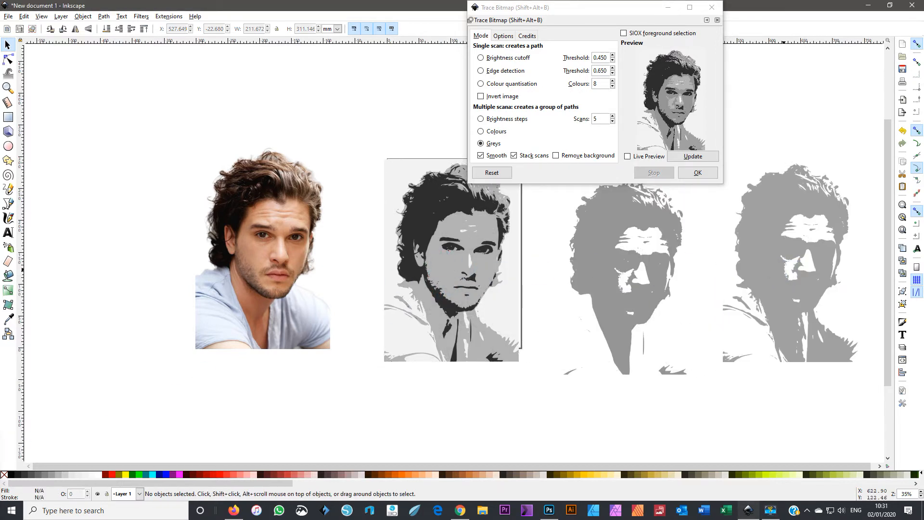
{"action": "left_click", "coordinate": [428, 304]}
{"action": "mouse_move", "coordinate": [444, 274]}
{"action": "left_mouse_down"}
{"action": "mouse_move", "coordinate": [154, 286]}
{"action": "mouse_move", "coordinate": [120, 266]}
{"action": "left_mouse_up"}
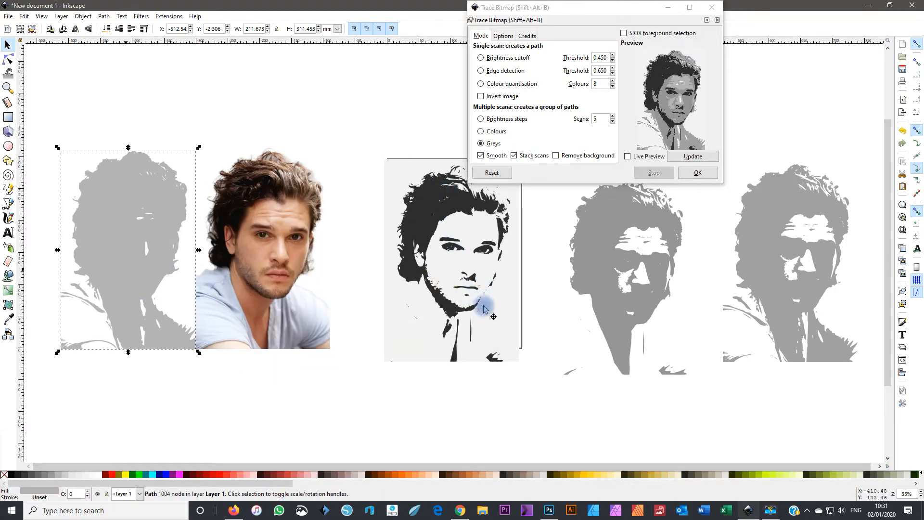
{"action": "left_click_drag", "start_coordinate": [664, 273], "coordinate": [585, 285]}
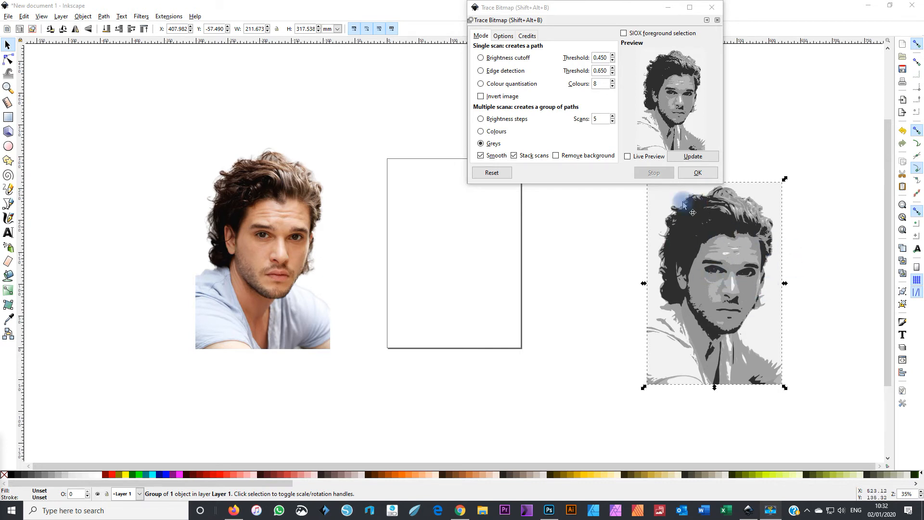
Trace the original portrait photo again in Greys with 8 scans
{"action": "left_click", "coordinate": [612, 116]}
{"action": "left_click", "coordinate": [613, 116]}
{"action": "left_click", "coordinate": [613, 116]}
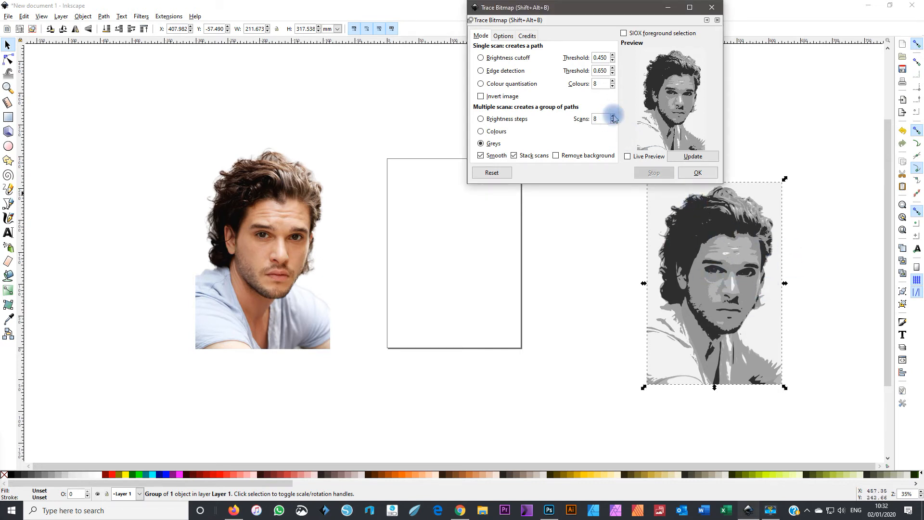
{"action": "left_click", "coordinate": [271, 227]}
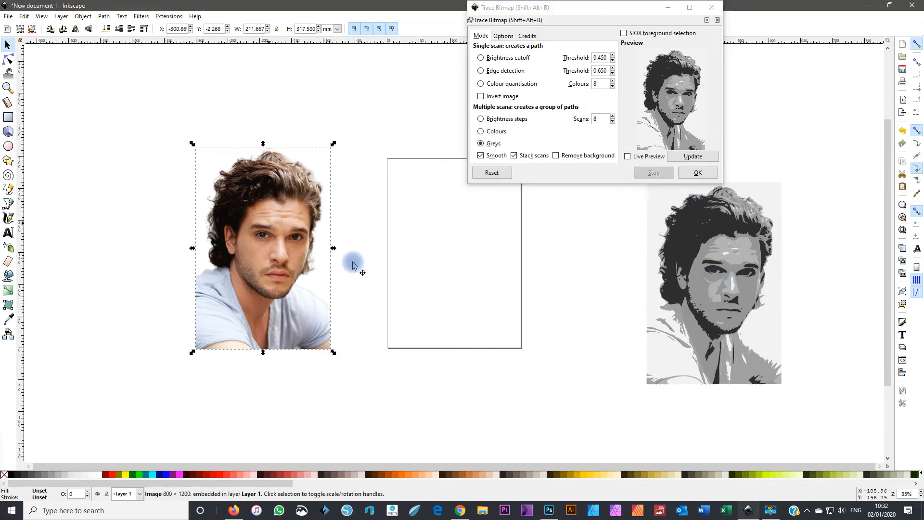
{"action": "left_click", "coordinate": [697, 173]}
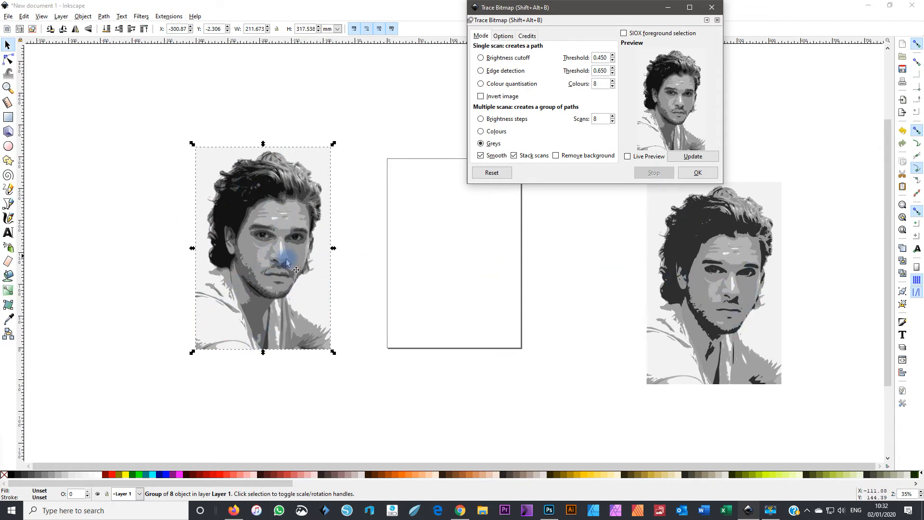
Ungroup the eight-scan grey trace lying over the photo and deselect its paths
{"action": "left_click", "coordinate": [83, 16]}
{"action": "left_click", "coordinate": [107, 97]}
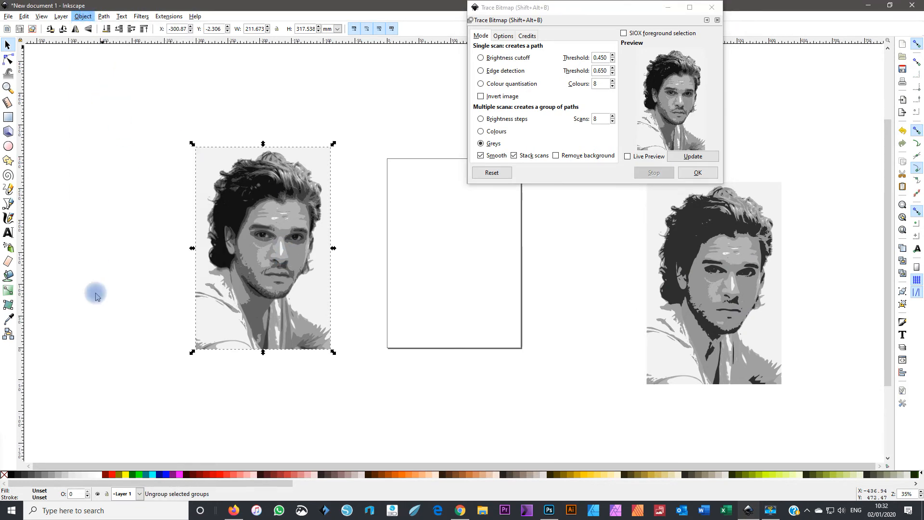
{"action": "left_click", "coordinate": [98, 296]}
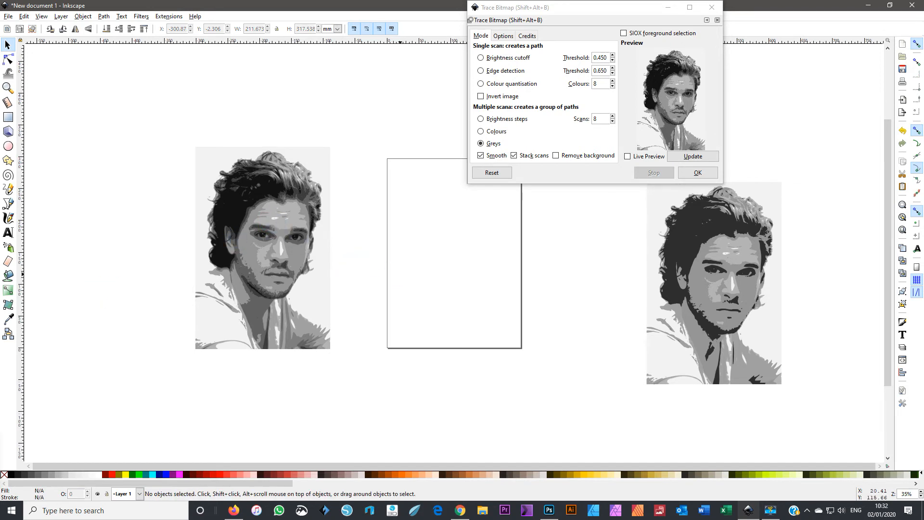
Pull the three lighter grey paths of the eight-scan trace off the photo, placing two near the page and one beside the photo
{"action": "left_click", "coordinate": [278, 223]}
{"action": "left_click_drag", "start_coordinate": [284, 226], "coordinate": [464, 249]}
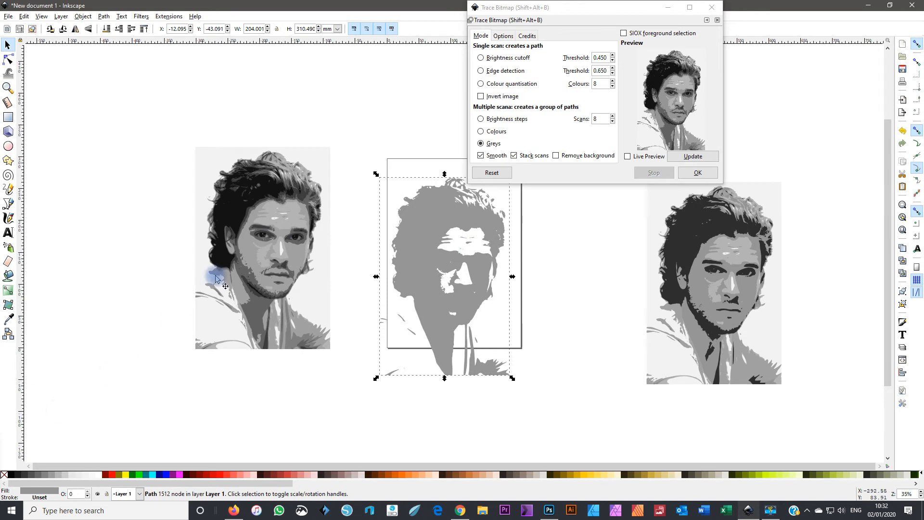
{"action": "left_click", "coordinate": [249, 248]}
{"action": "left_click_drag", "start_coordinate": [231, 248], "coordinate": [127, 319]}
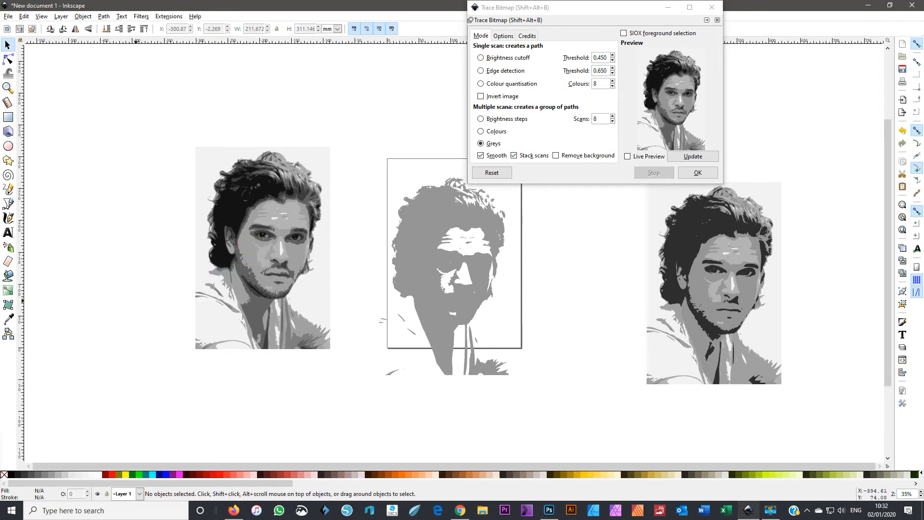
{"action": "mouse_move", "coordinate": [263, 263]}
{"action": "left_mouse_down"}
{"action": "mouse_move", "coordinate": [128, 277]}
{"action": "mouse_move", "coordinate": [105, 265]}
{"action": "mouse_move", "coordinate": [114, 257]}
{"action": "left_mouse_up"}
{"action": "left_click", "coordinate": [268, 264]}
{"action": "mouse_move", "coordinate": [269, 250]}
{"action": "left_mouse_down"}
{"action": "mouse_move", "coordinate": [279, 262]}
{"action": "mouse_move", "coordinate": [510, 289]}
{"action": "mouse_move", "coordinate": [563, 272]}
{"action": "left_mouse_up"}
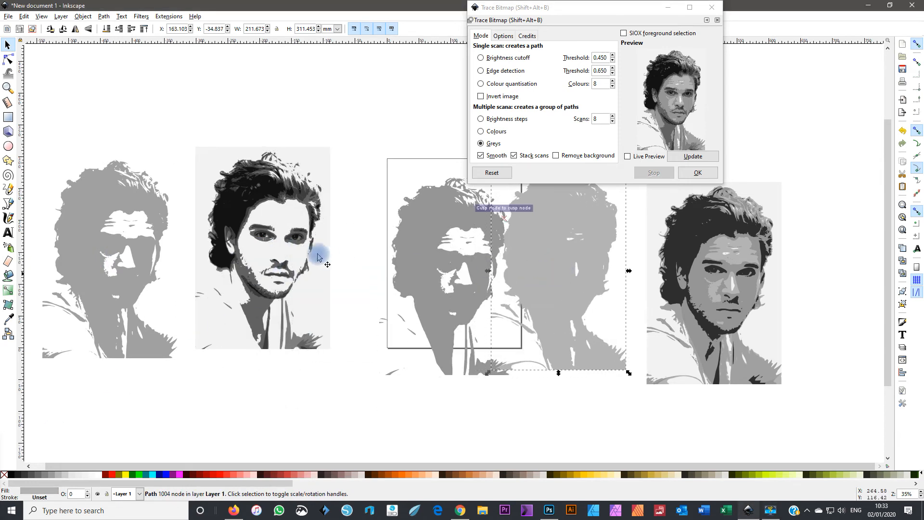
{"action": "key", "text": "Escape"}
Move the black path above the stacked trace and the darkest grey path below it
{"action": "left_click", "coordinate": [76, 309]}
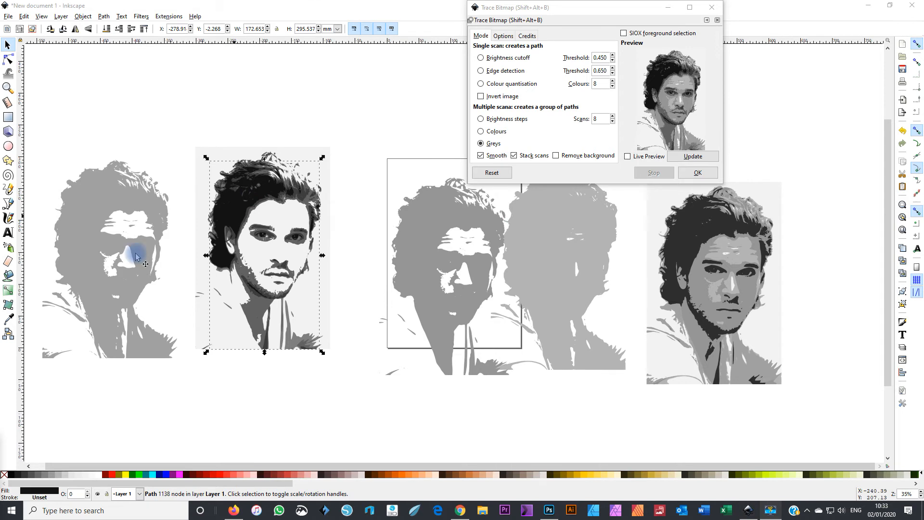
{"action": "mouse_move", "coordinate": [222, 206]}
{"action": "left_mouse_down"}
{"action": "mouse_move", "coordinate": [310, 217]}
{"action": "mouse_move", "coordinate": [333, 118]}
{"action": "mouse_move", "coordinate": [328, 96]}
{"action": "left_mouse_up"}
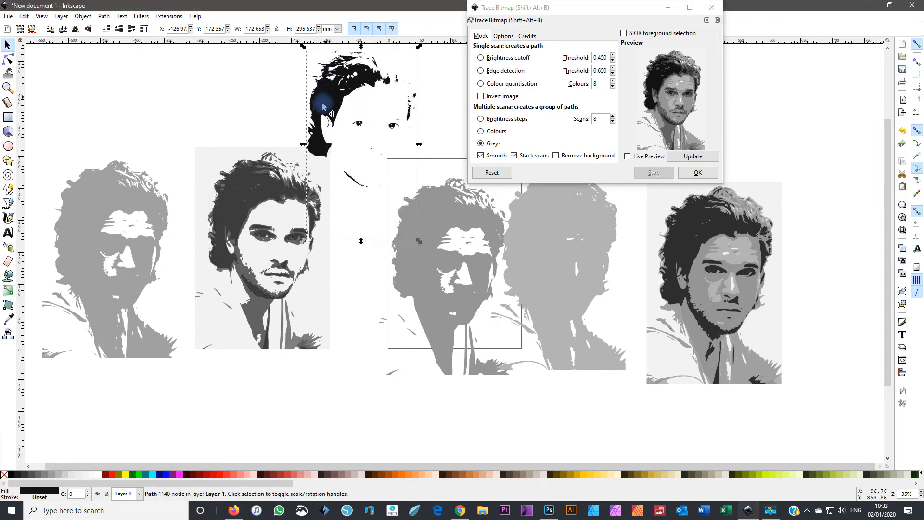
{"action": "left_click", "coordinate": [197, 233]}
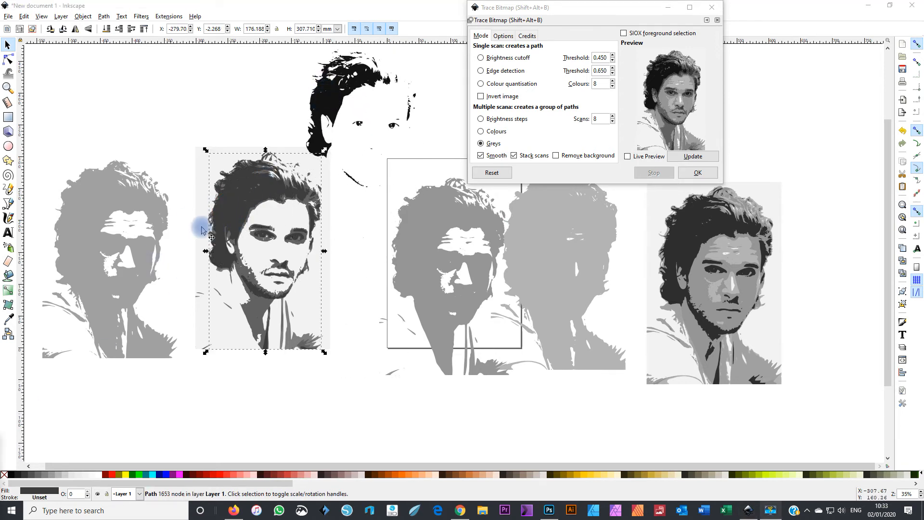
{"action": "mouse_move", "coordinate": [231, 215]}
{"action": "left_mouse_down"}
{"action": "mouse_move", "coordinate": [303, 326]}
{"action": "mouse_move", "coordinate": [331, 340]}
{"action": "left_mouse_up"}
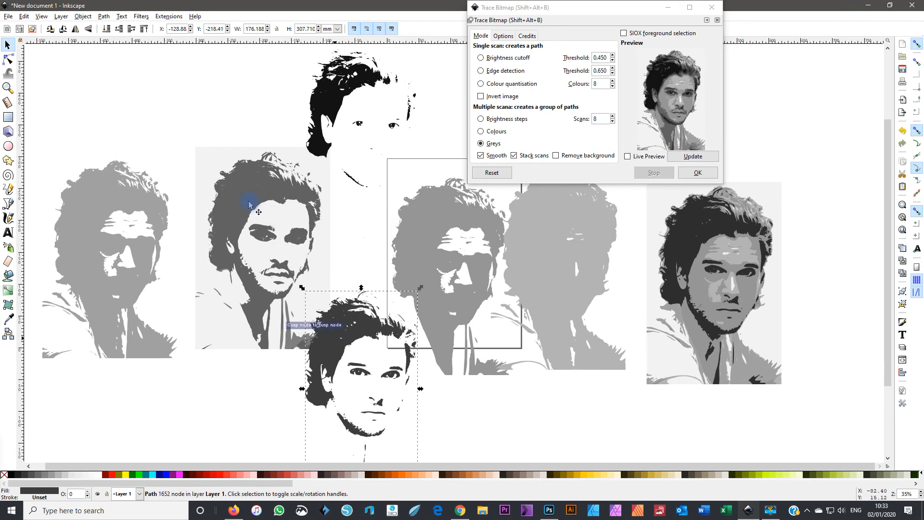
Pull the two remaining medium grey portrait paths off the stack, one above and one below the pale background rectangle
{"action": "left_click", "coordinate": [249, 198]}
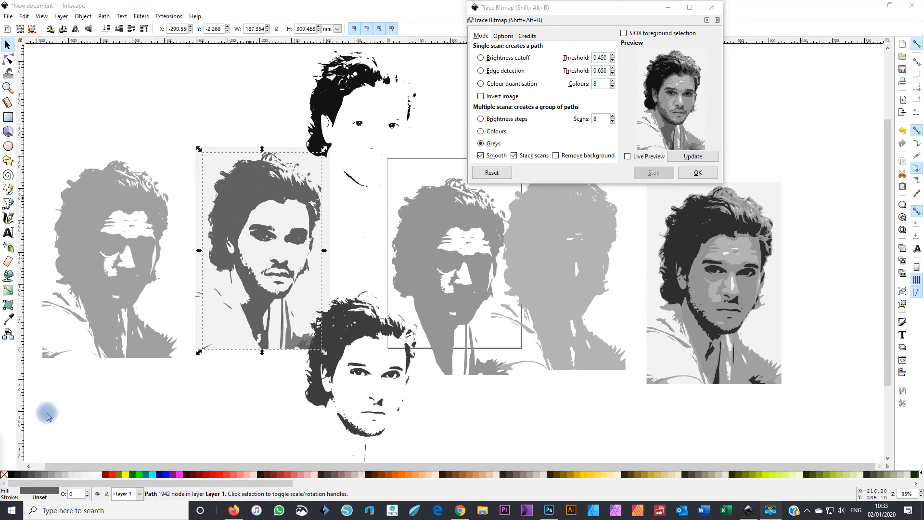
{"action": "left_click_drag", "start_coordinate": [244, 212], "coordinate": [155, 118]}
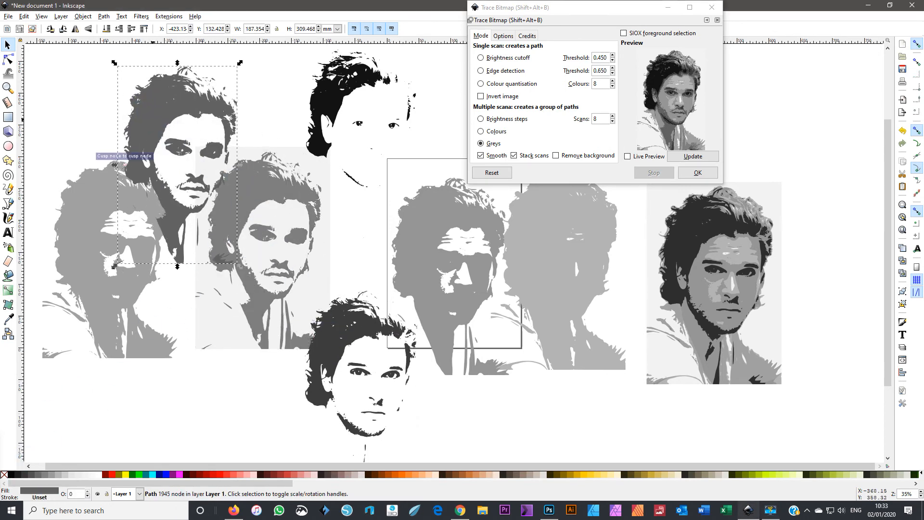
{"action": "left_click", "coordinate": [215, 238]}
{"action": "left_click_drag", "start_coordinate": [275, 179], "coordinate": [210, 294]}
{"action": "left_click", "coordinate": [223, 219]}
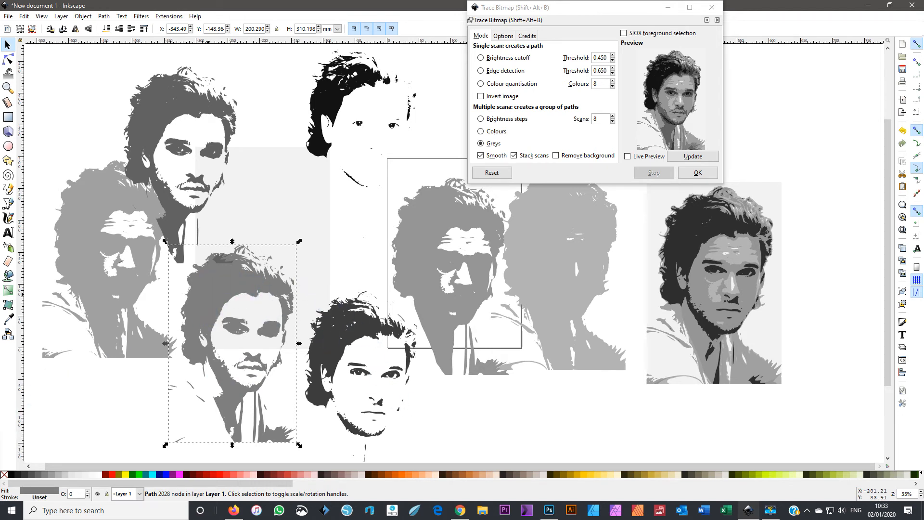
Overlay the darkest grey path on the medium grey portrait path, align their features, and keep only these two paths on the canvas
{"action": "left_click_drag", "start_coordinate": [331, 344], "coordinate": [211, 302]}
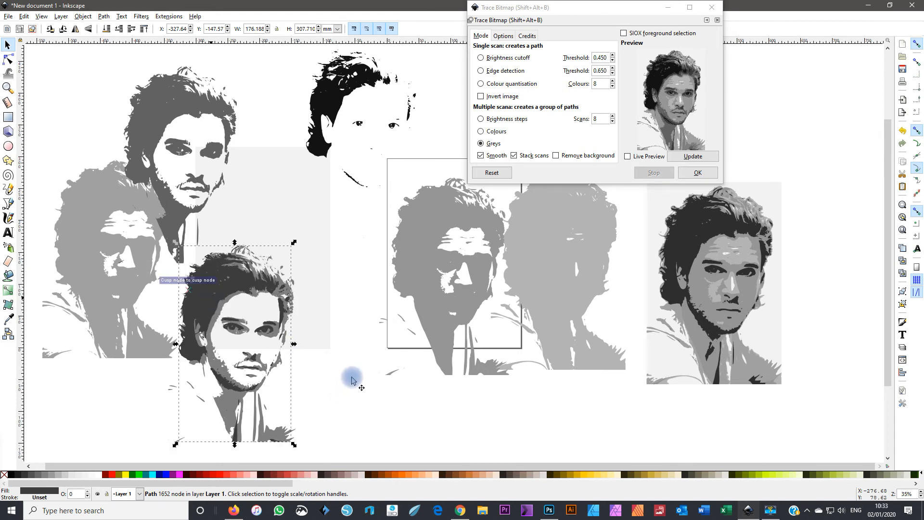
{"action": "left_click_drag", "start_coordinate": [216, 284], "coordinate": [333, 254]}
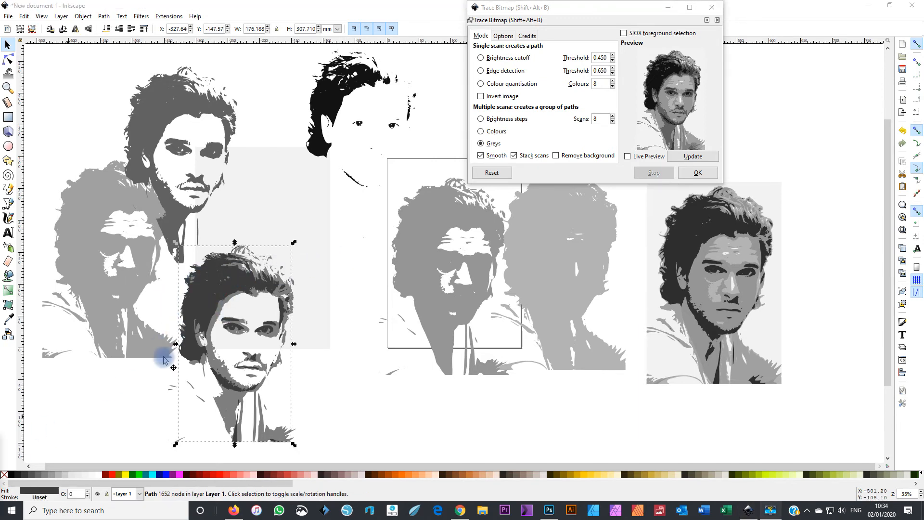
{"action": "key", "text": "Up"}
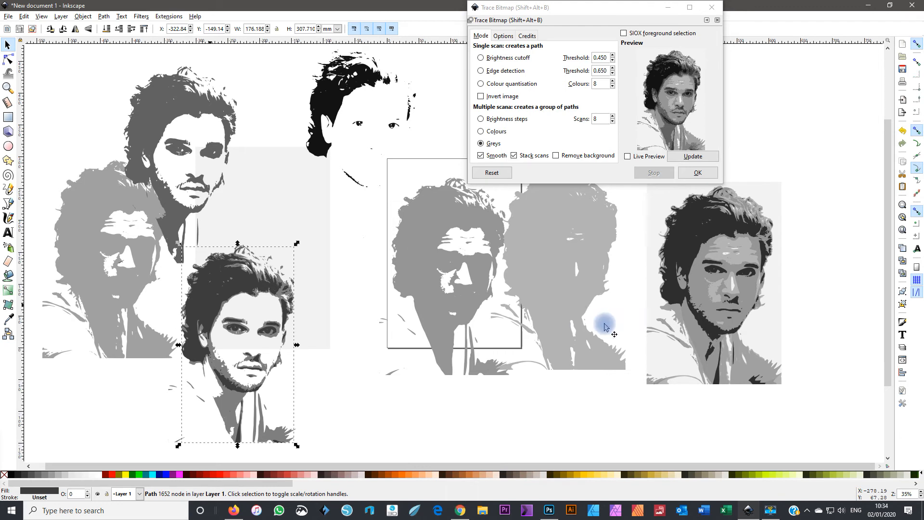
{"action": "left_click", "coordinate": [380, 413]}
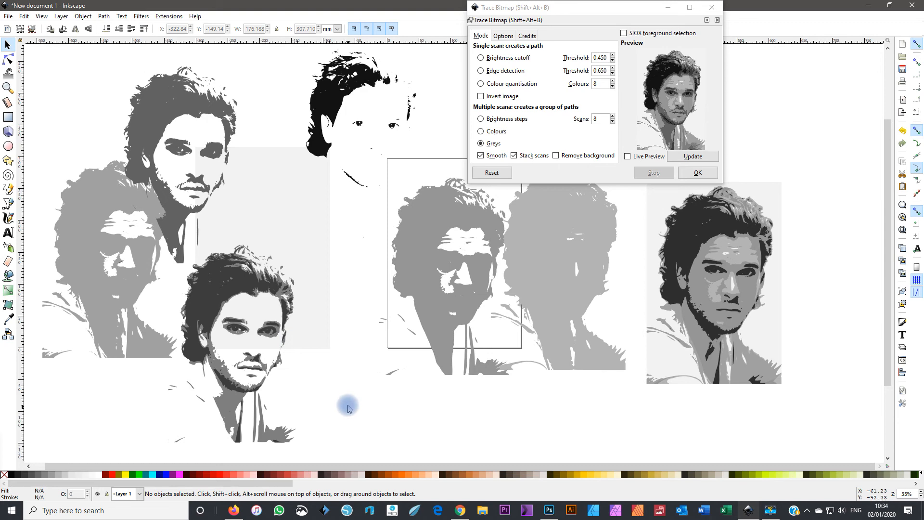
{"action": "left_click_drag", "start_coordinate": [162, 97], "coordinate": [188, 96]}
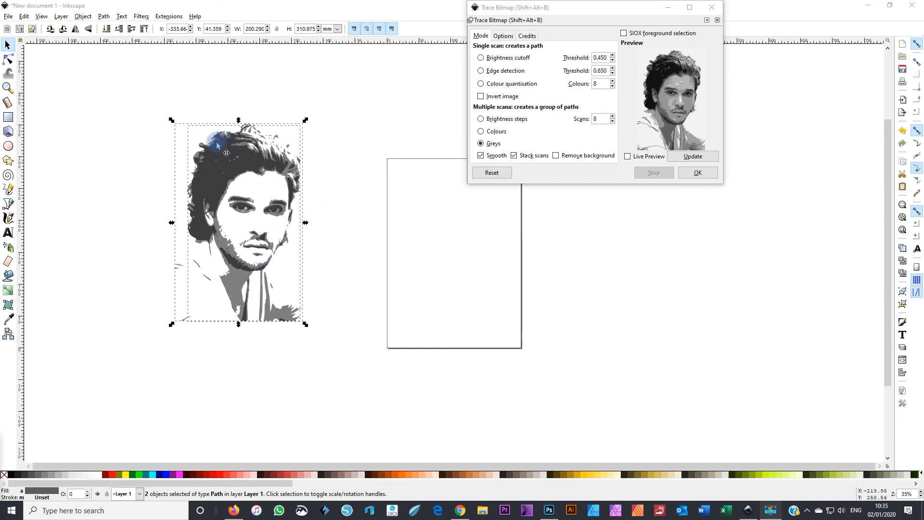
Save the layered two-tone portrait under the file name jonsnow in Plain SVG format
{"action": "left_click", "coordinate": [8, 15]}
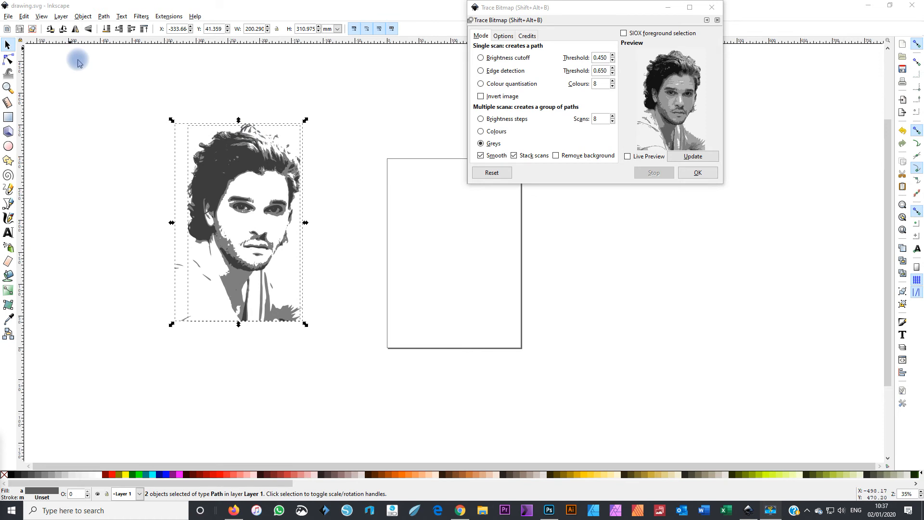
{"action": "left_click", "coordinate": [8, 16]}
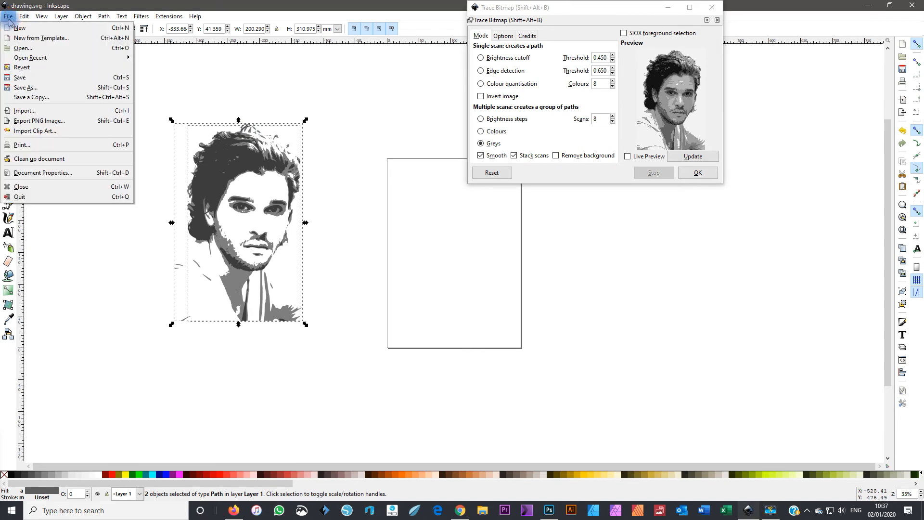
{"action": "left_click", "coordinate": [38, 88]}
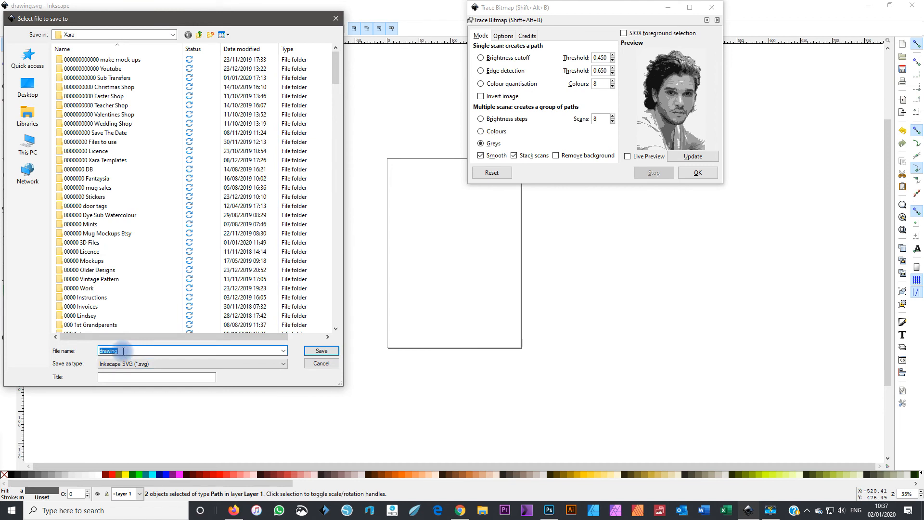
{"action": "type", "text": "jonsnow"}
{"action": "left_click", "coordinate": [120, 365]}
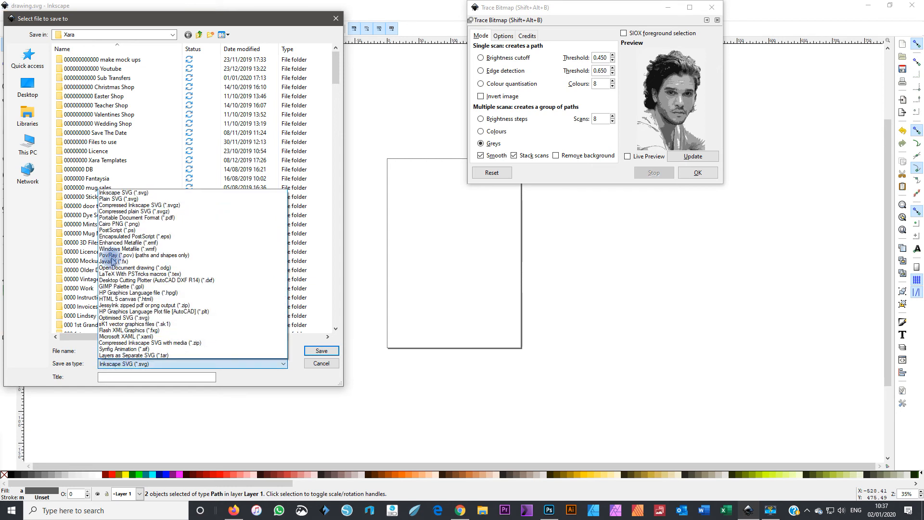
{"action": "left_click", "coordinate": [128, 199]}
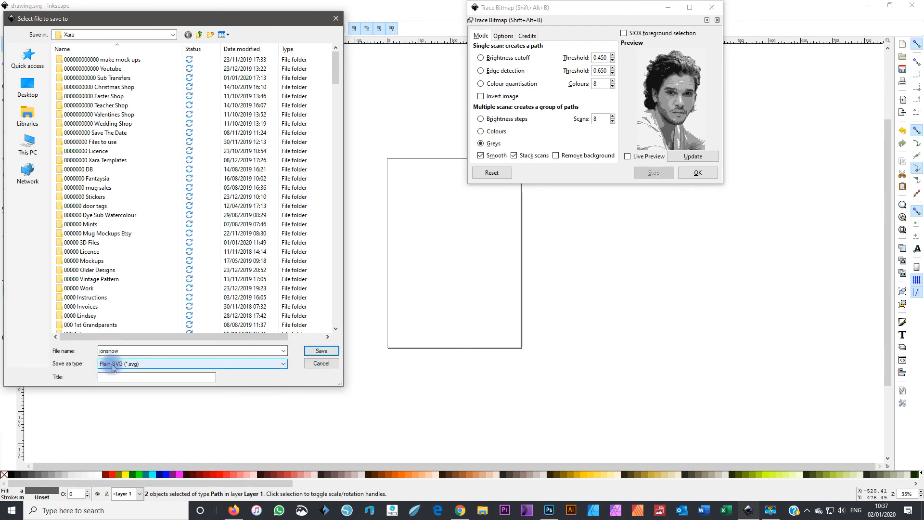
{"action": "double_click", "coordinate": [108, 351]}
{"action": "left_click", "coordinate": [318, 351]}
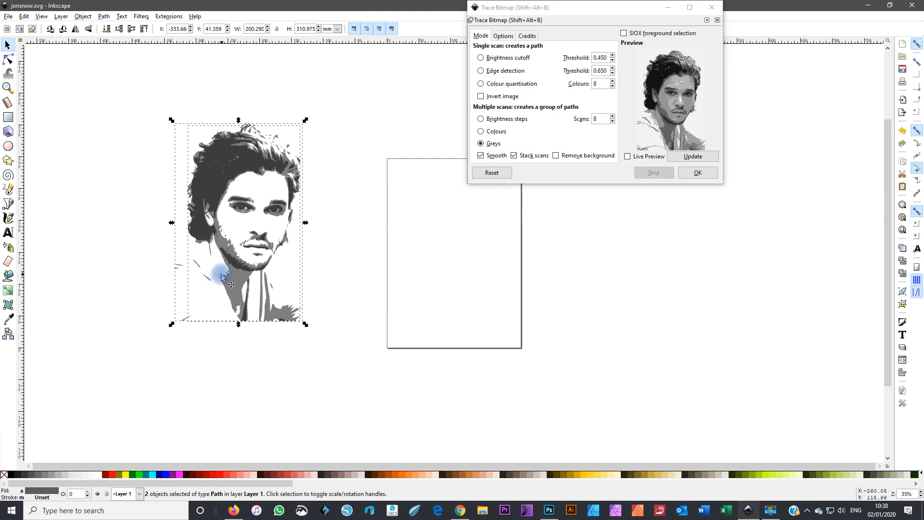
{"action": "left_click_drag", "start_coordinate": [0, 295], "coordinate": [449, 299]}
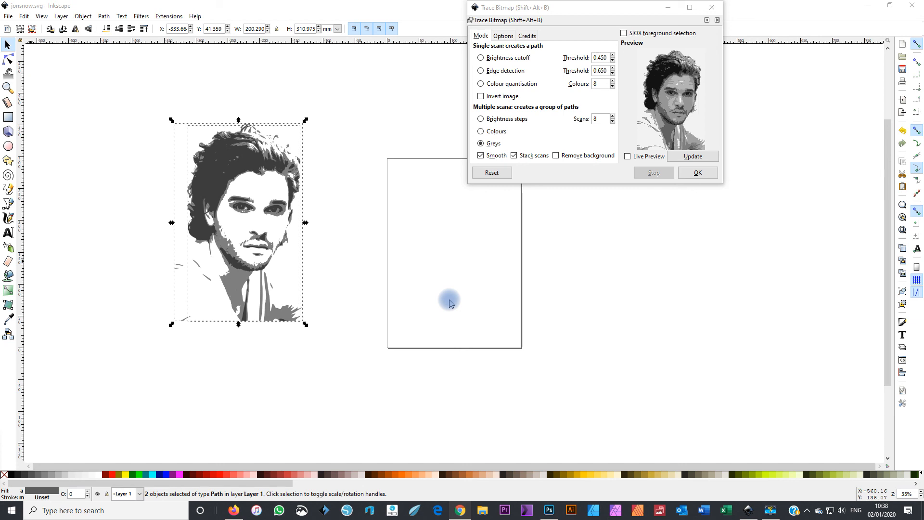
{"action": "left_click_drag", "start_coordinate": [449, 302], "coordinate": [22, 455]}
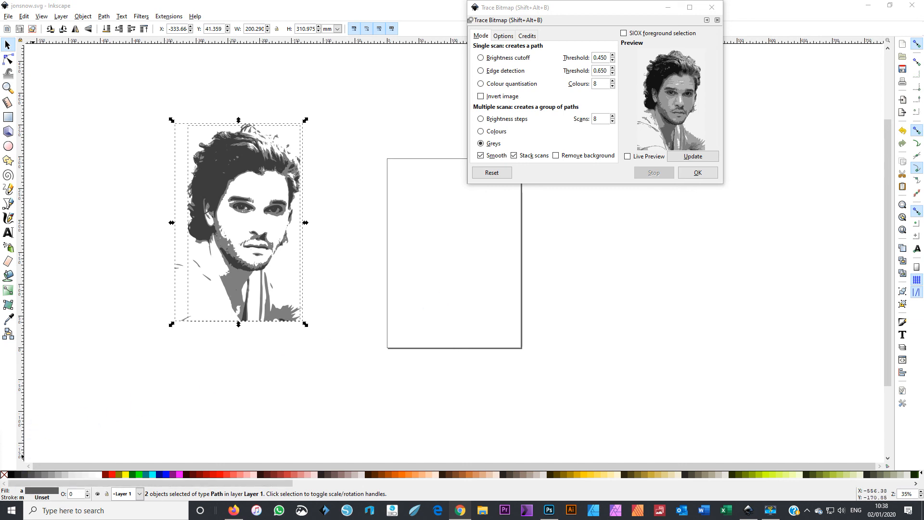